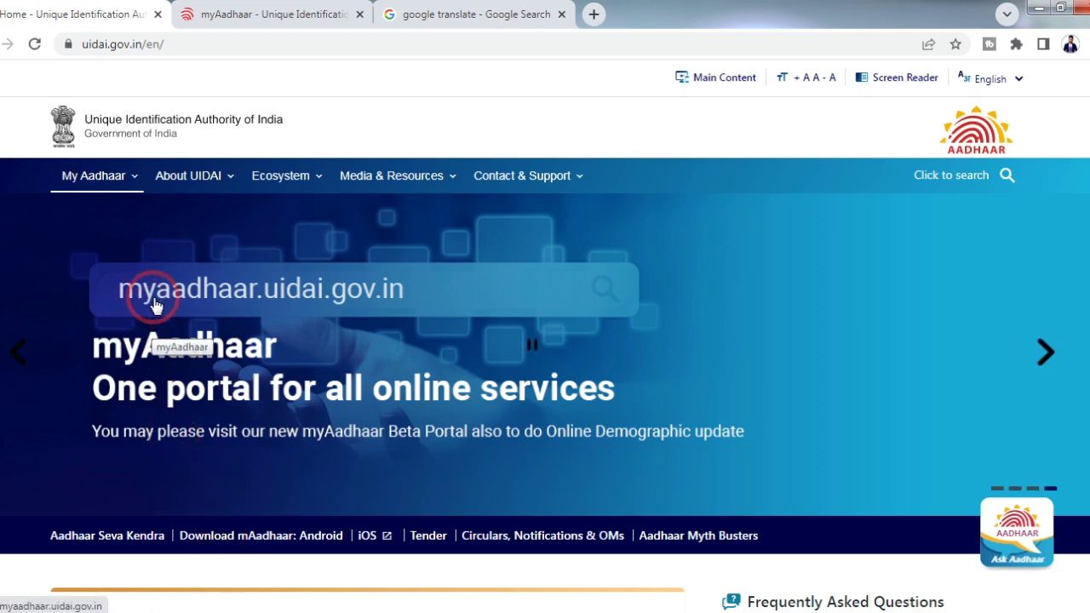
Go to the signed-in myAadhaar services dashboard and open the Document Update service
left_click(309, 305)
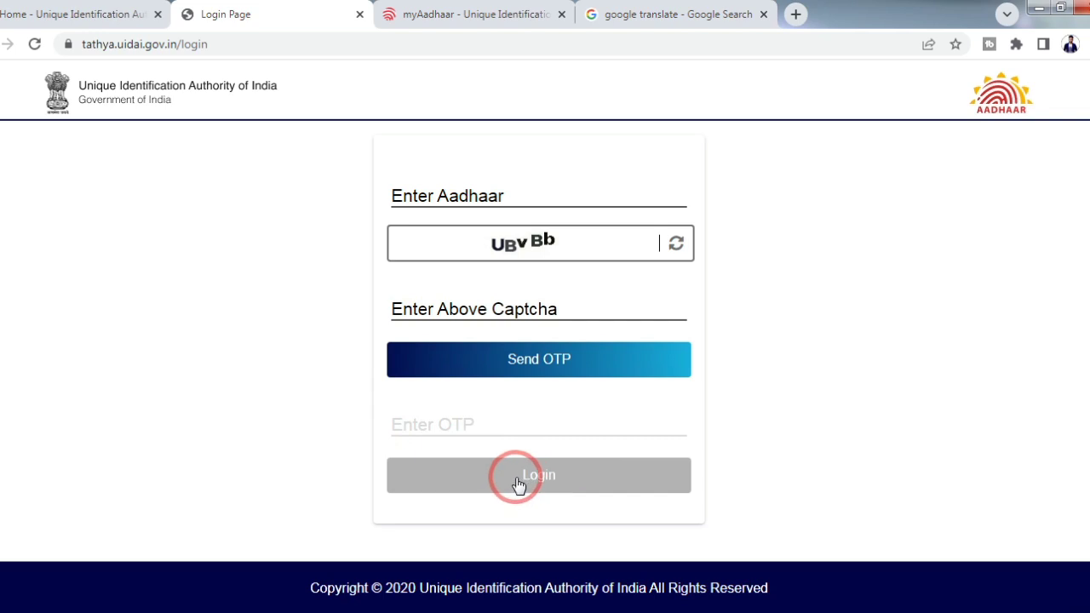
key("ctrl+Tab")
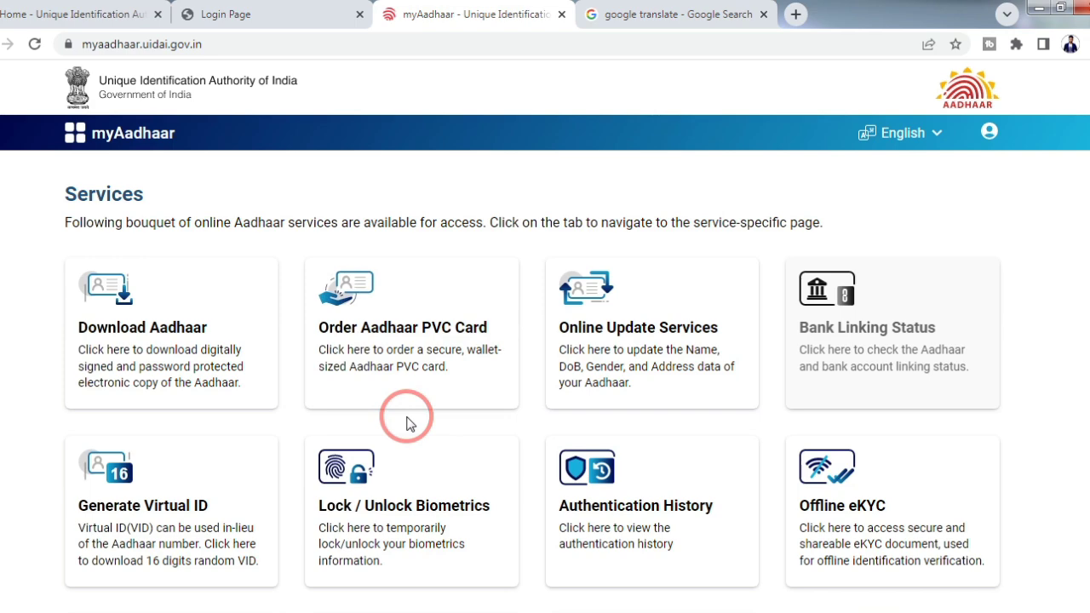
scroll(482, 414, "down", 2)
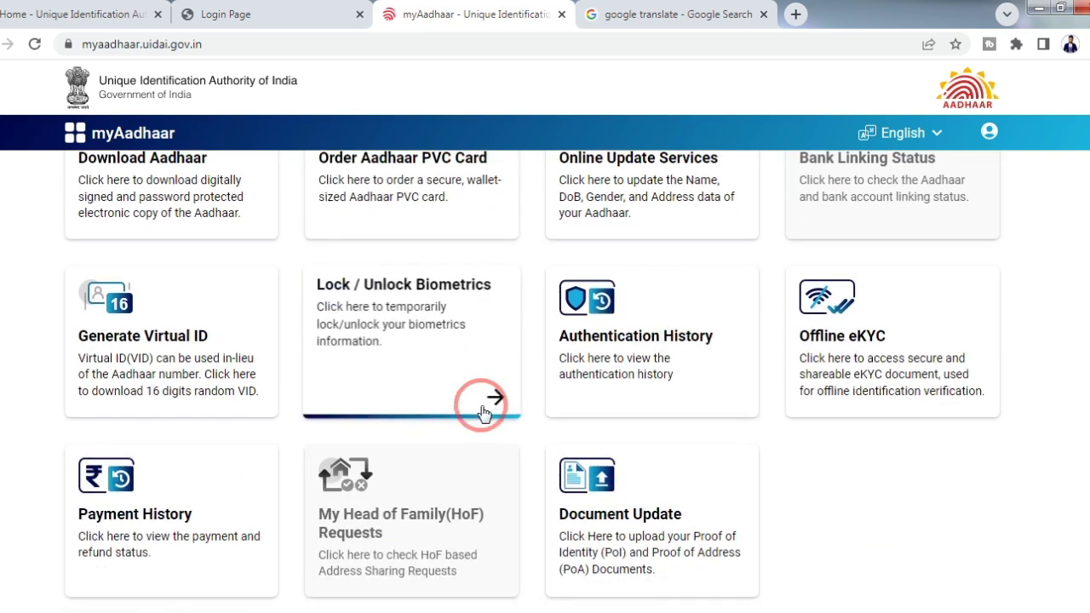
scroll(482, 414, "down", 2)
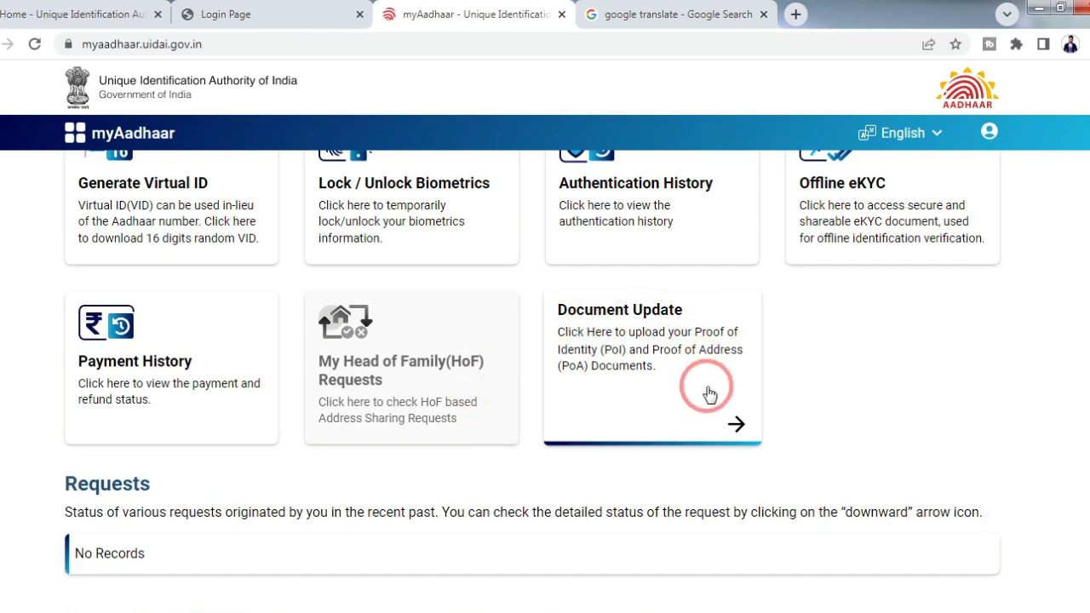
left_click(721, 409)
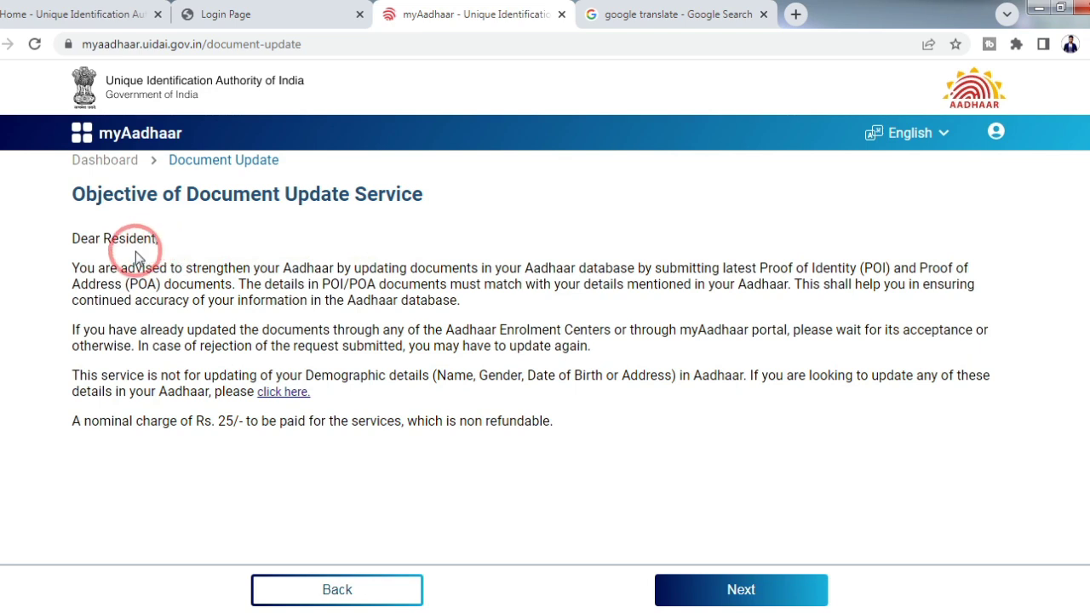
Read the objective of the Document Update service and proceed past the introductory pages to the update form
left_click_drag(67, 238, 553, 475)
left_click(554, 474)
left_click(730, 589)
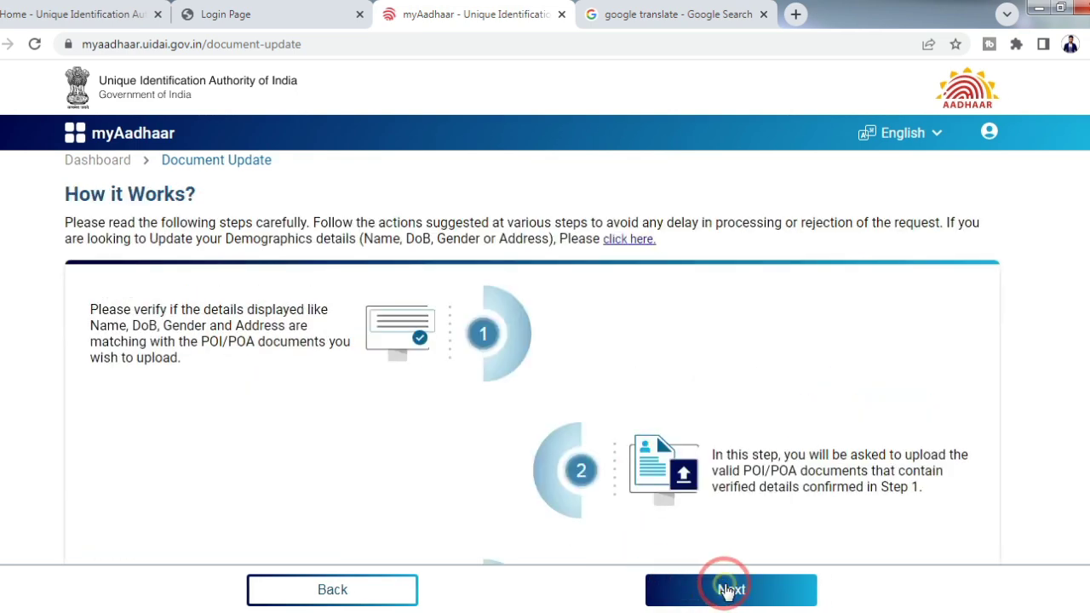
left_click(722, 592)
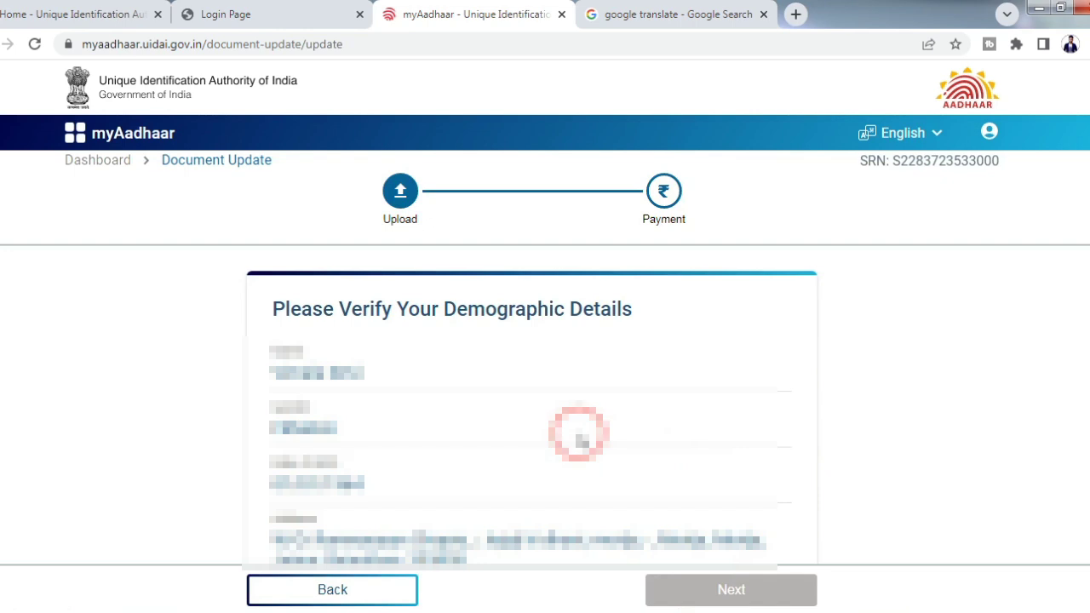
Verify that the displayed demographic details are correct and review the file size and format guidelines for uploading documents
scroll(580, 438, "down", 3)
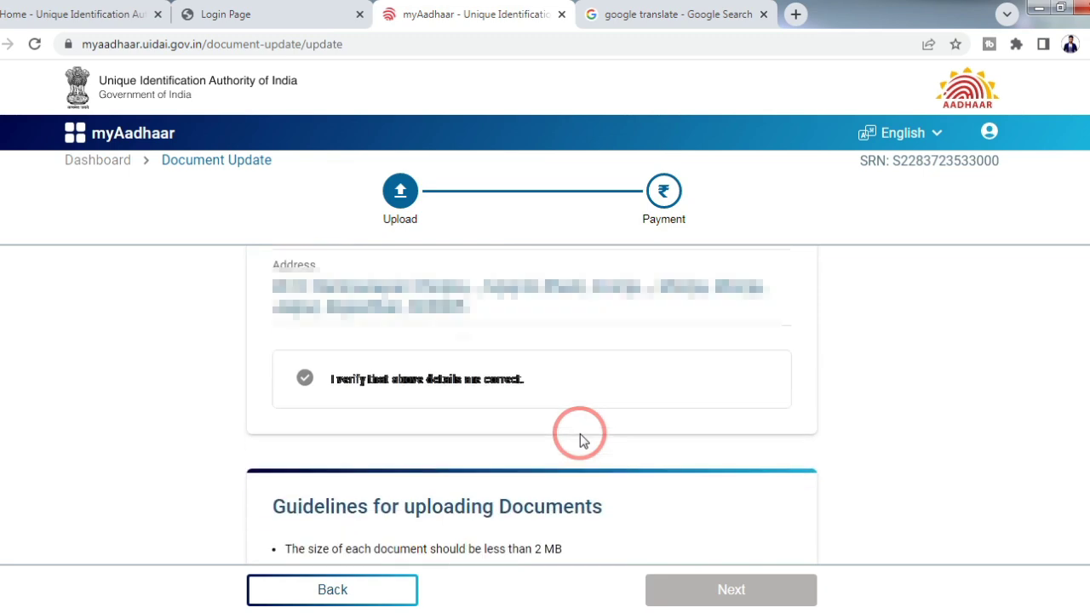
left_click(305, 381)
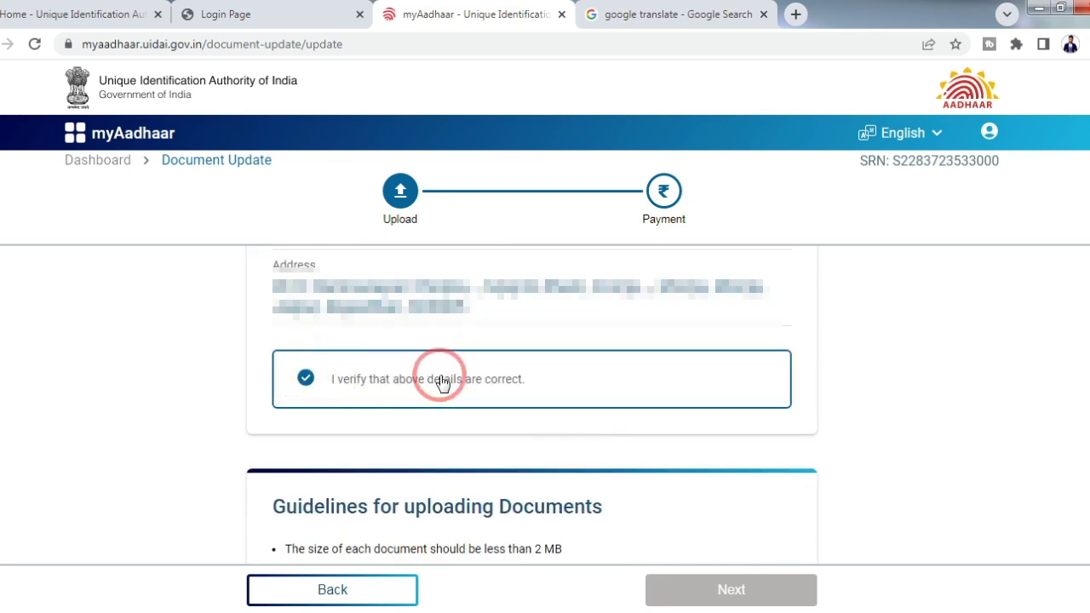
scroll(545, 417, "down", 1)
scroll(544, 418, "down", 1)
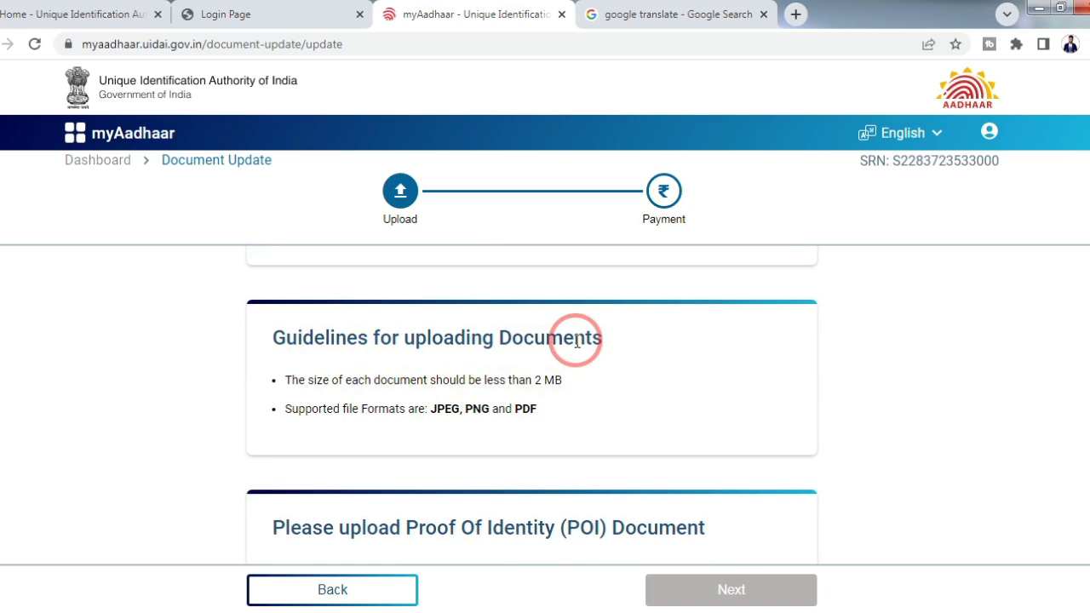
left_click_drag(287, 385, 275, 417)
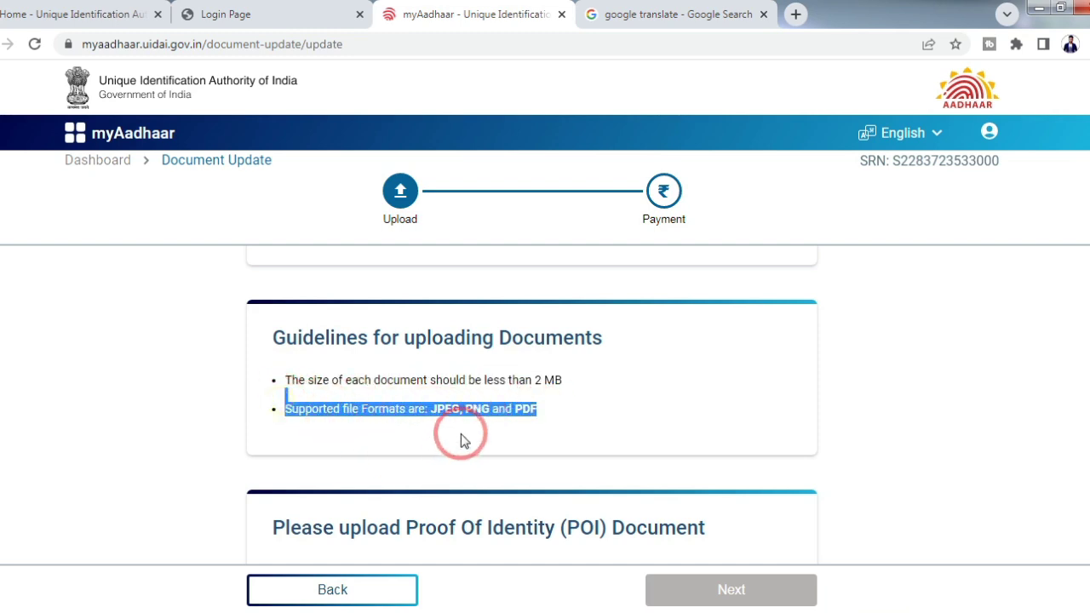
left_click(498, 426)
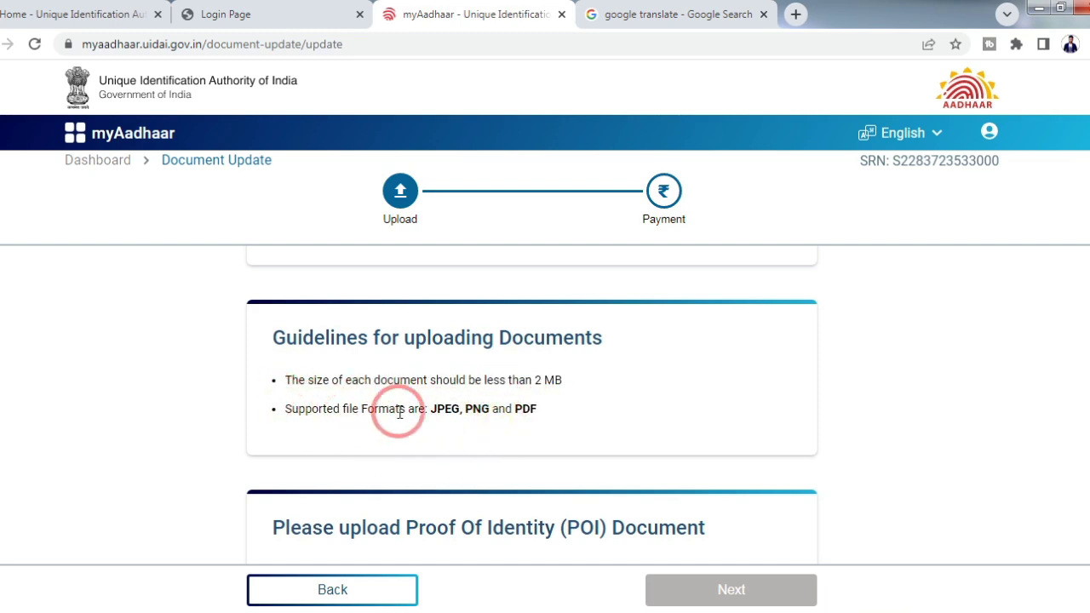
Choose Driving Licence as the supporting document type for Proof of Identity and accept its document advisory
scroll(494, 425, "down", 2)
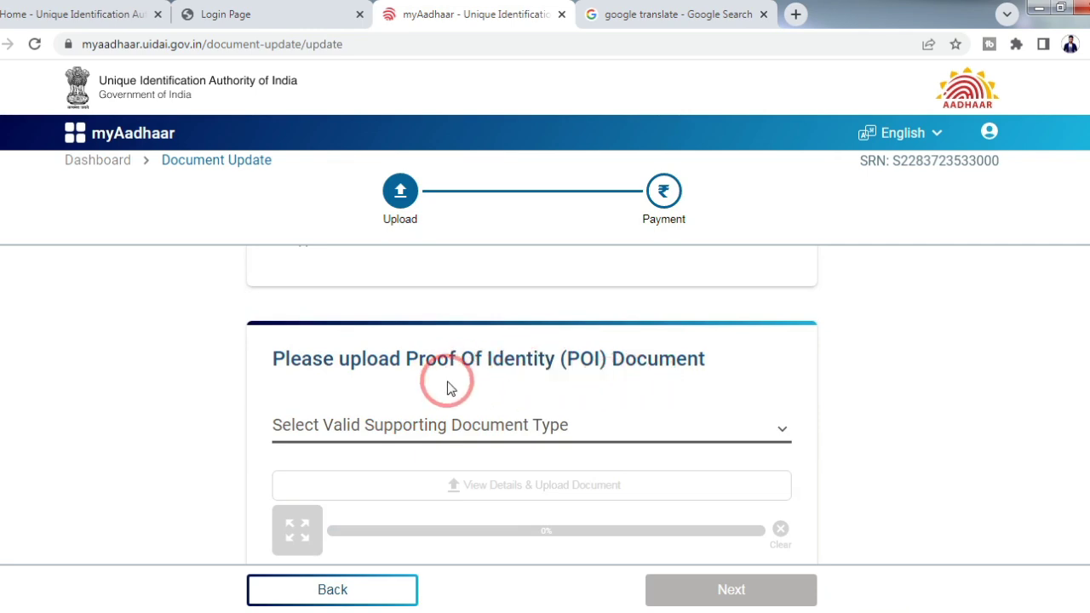
scroll(457, 388, "down", 1)
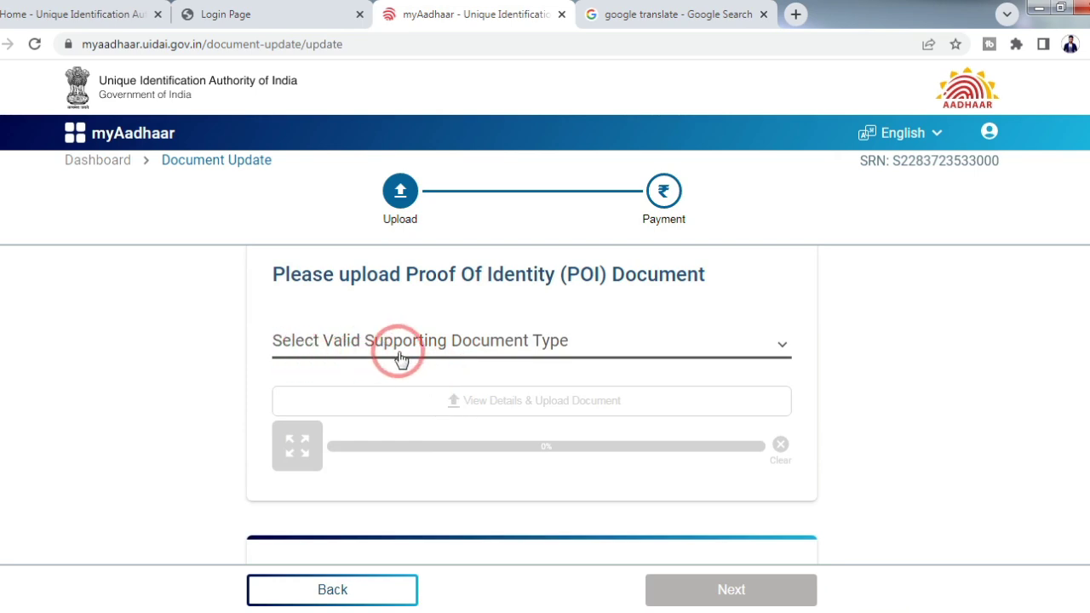
left_click(554, 345)
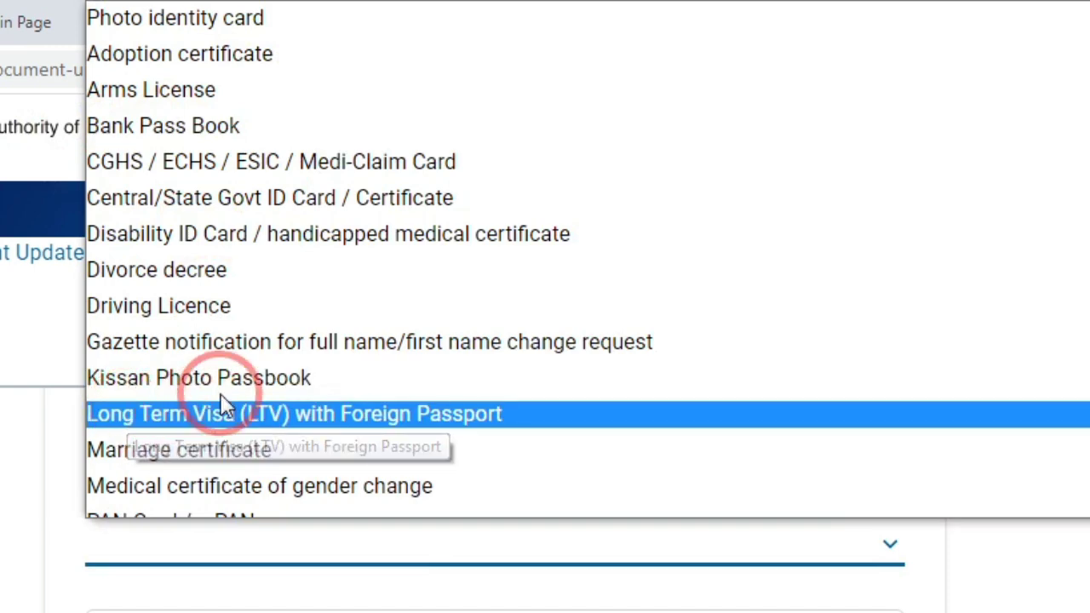
scroll(336, 256, "down", 5)
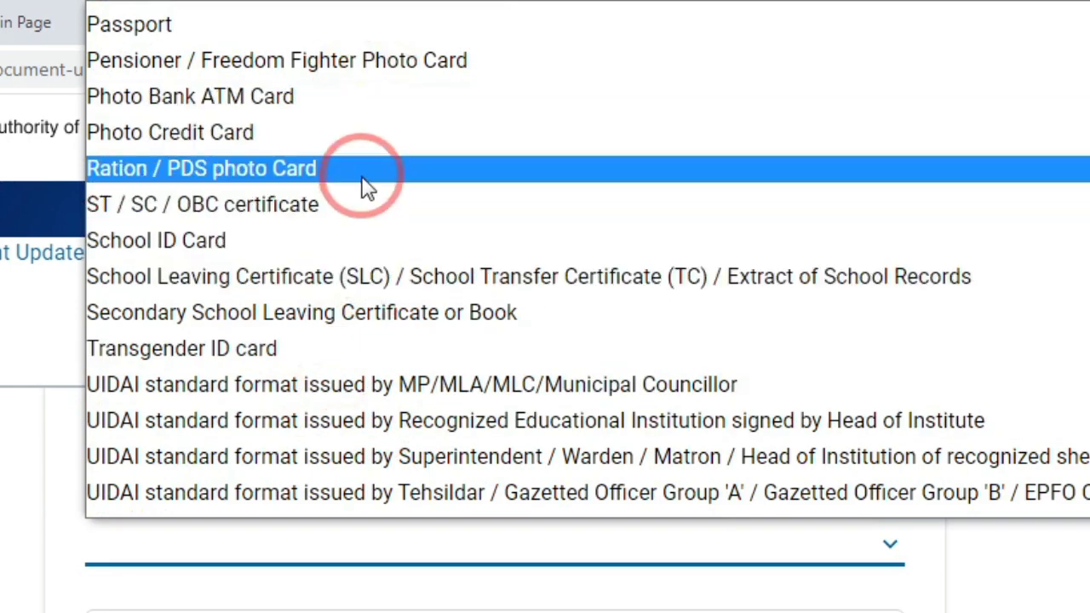
scroll(365, 183, "up", 5)
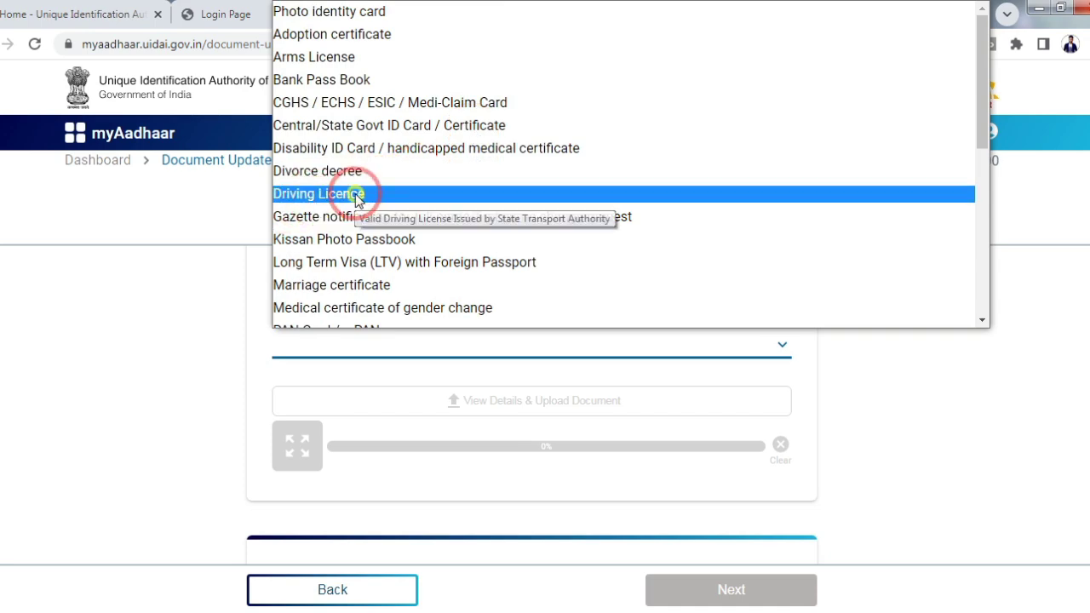
left_click(356, 194)
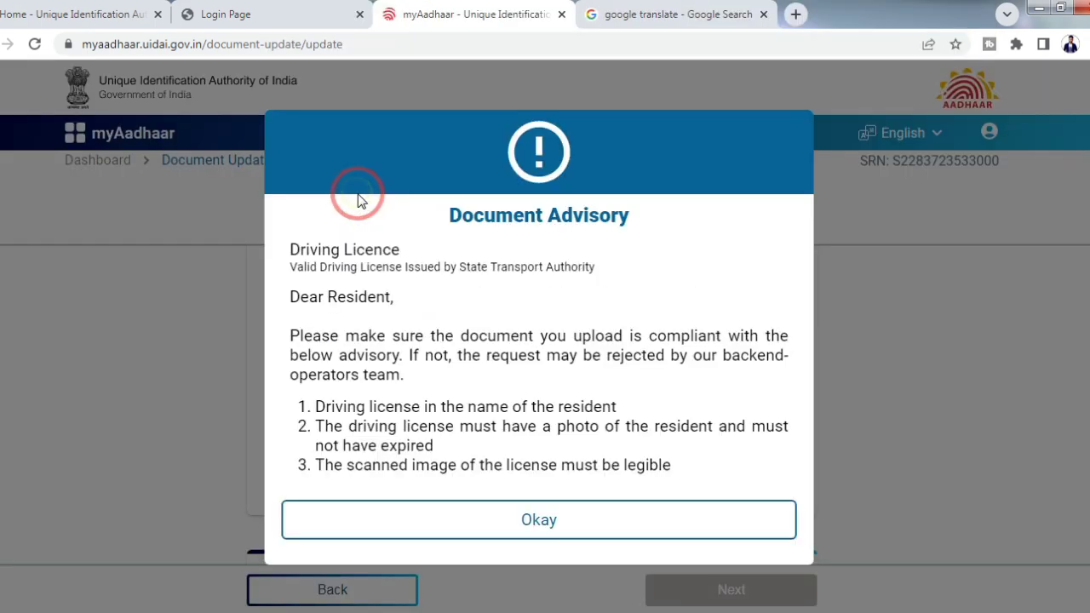
left_click(542, 516)
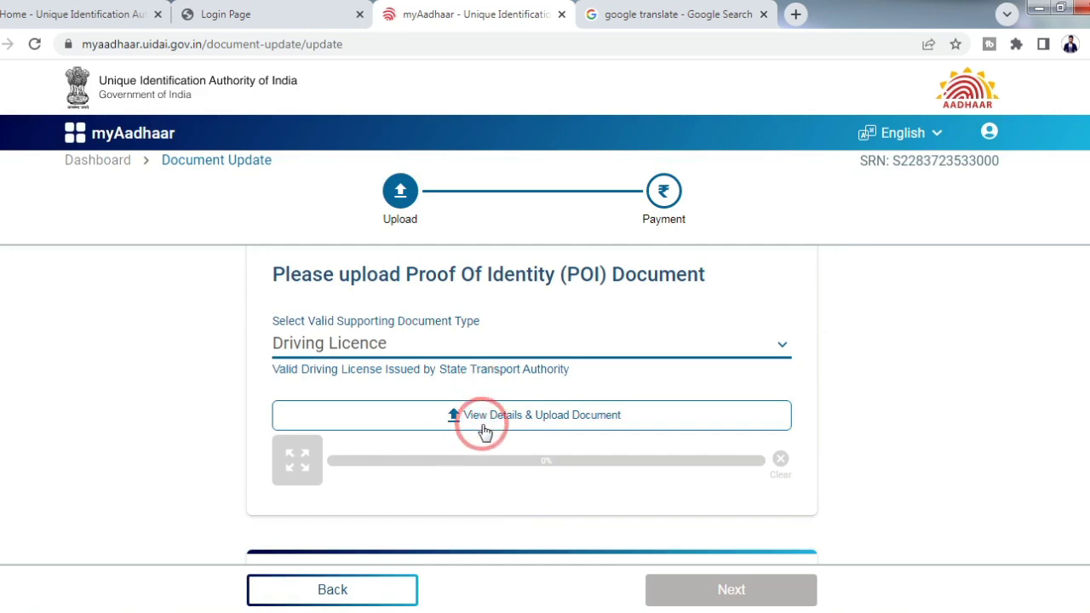
Upload the resident's PDF from the Desktop as the Proof of Identity document
left_click(584, 415)
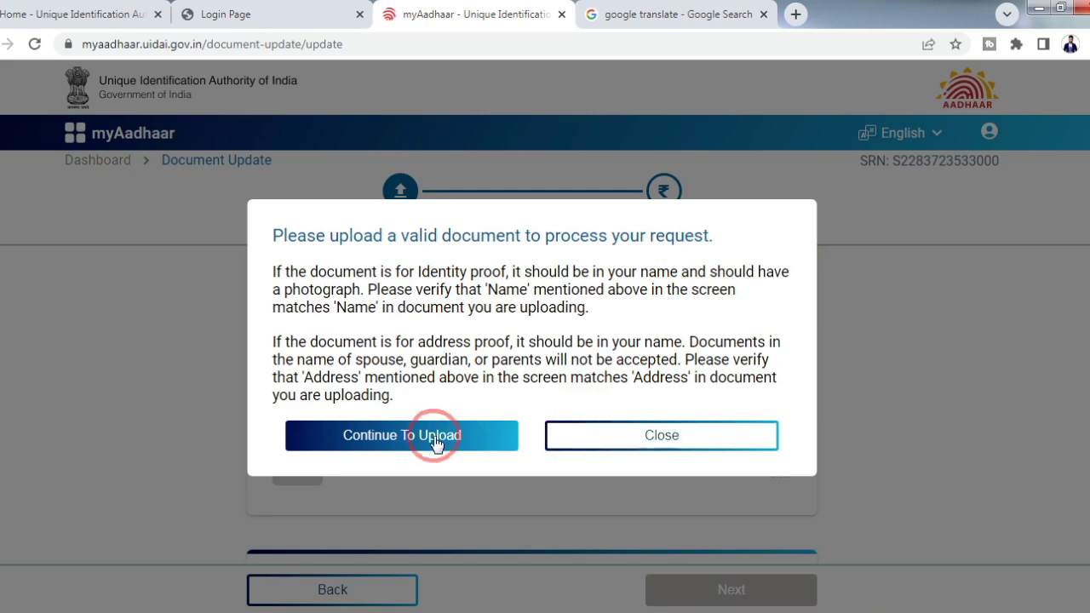
left_click(444, 440)
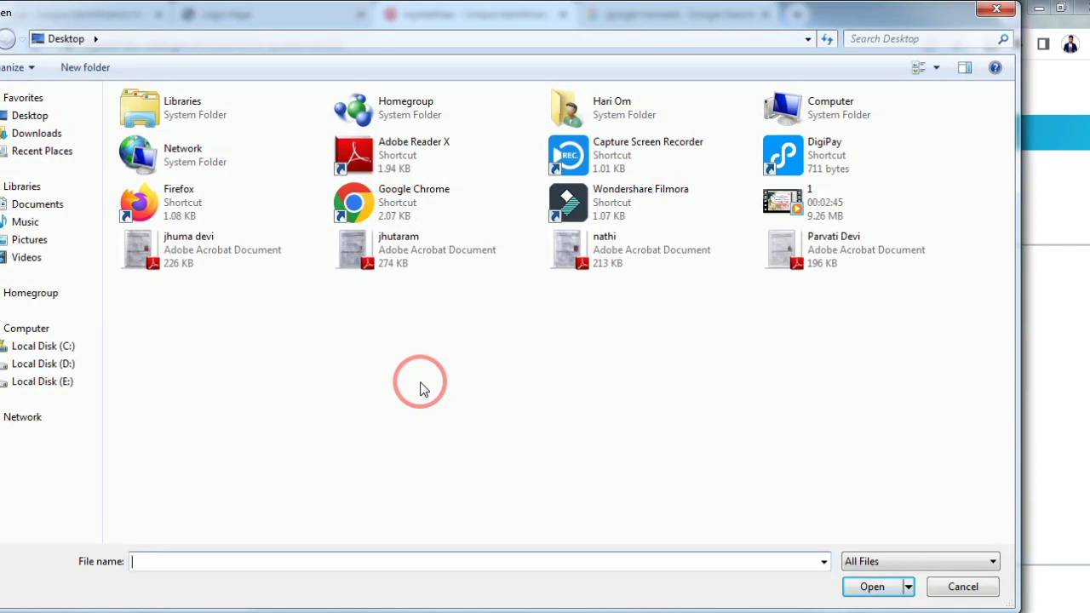
double_click(796, 264)
Choose Driving Licence as the supporting document type for Proof of Address and accept its document advisory
scroll(517, 382, "down", 2)
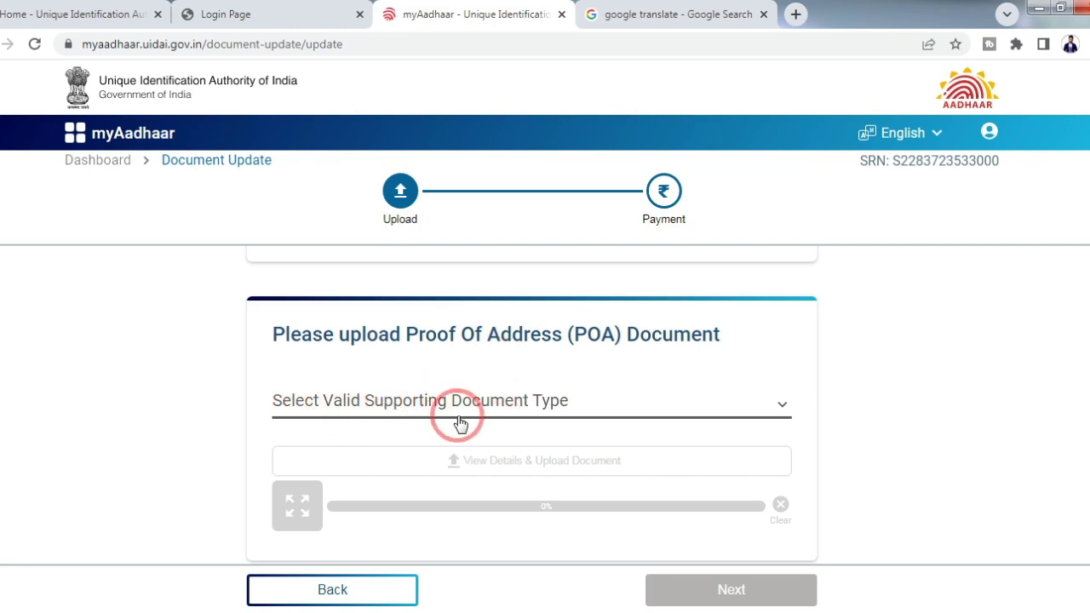
left_click(504, 412)
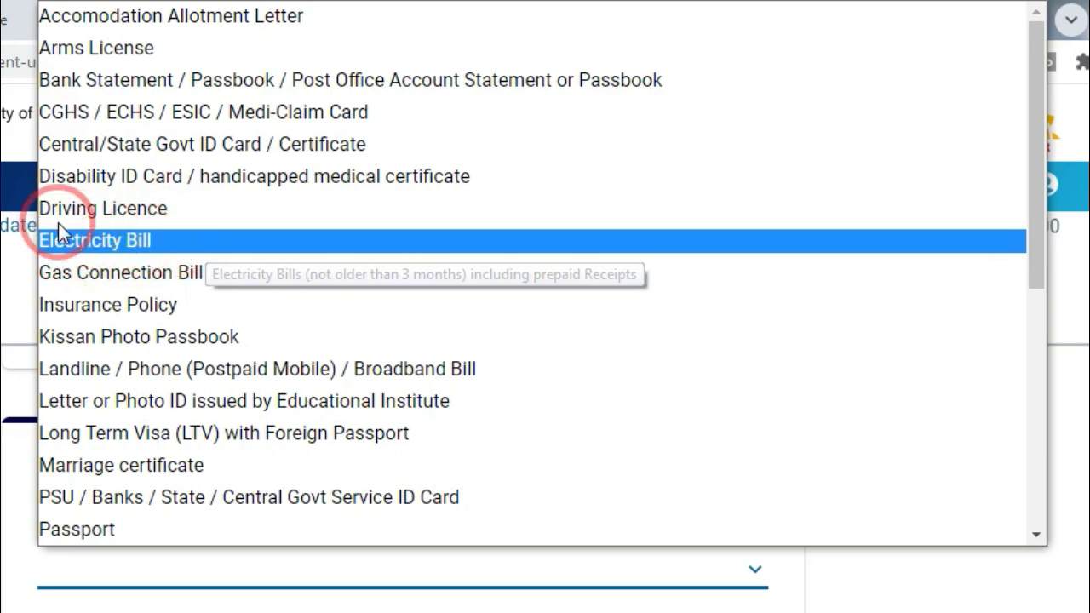
left_click(119, 213)
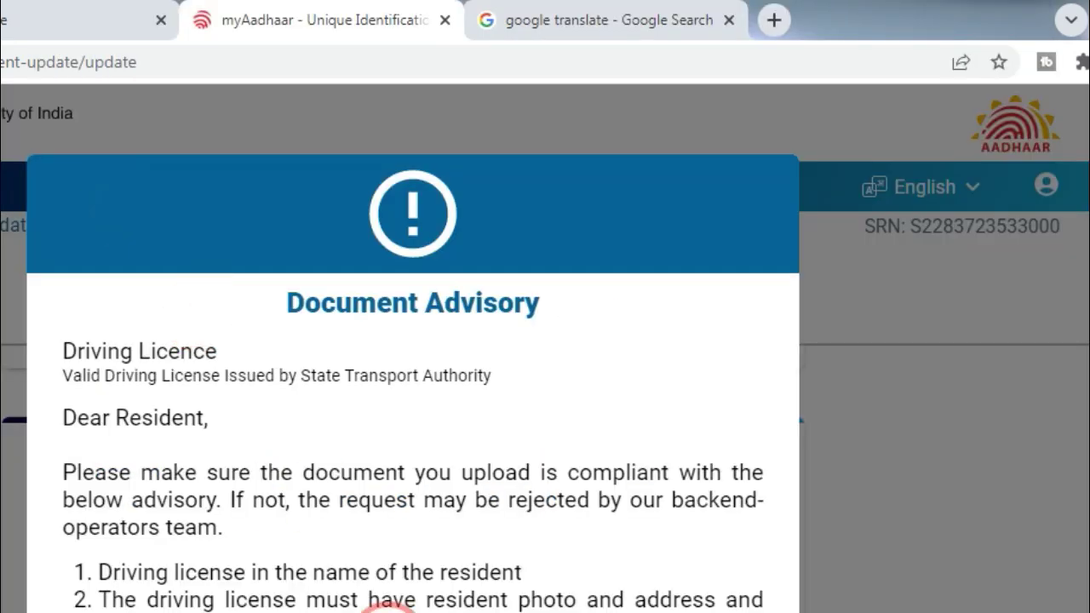
left_click(522, 516)
Consent to verification of the uploaded documents and submit them, confirming that the demographic details match Aadhaar
scroll(528, 477, "down", 3)
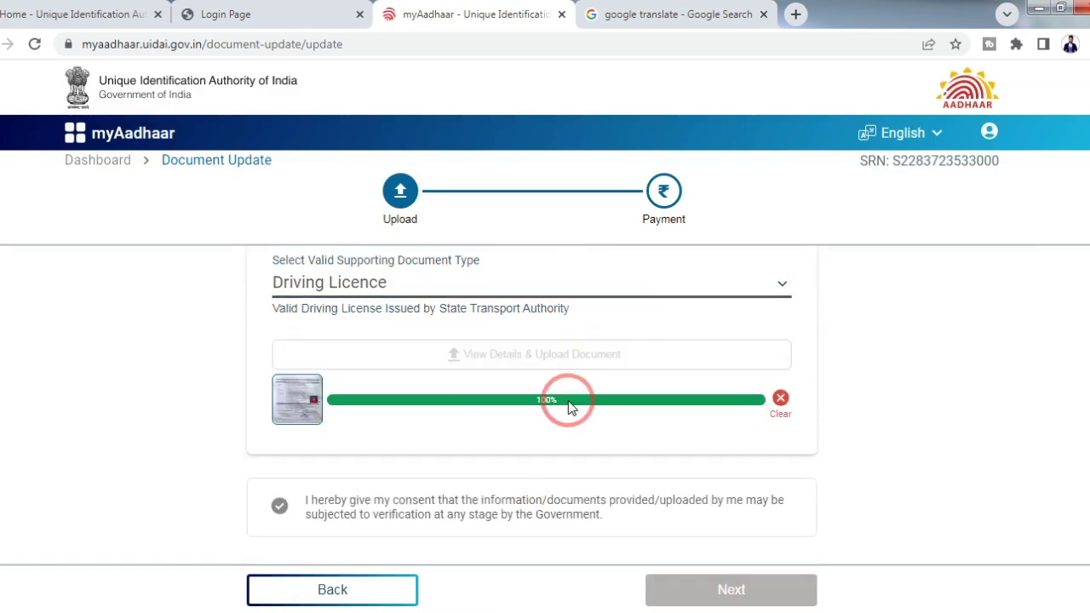
left_click(278, 511)
left_click(741, 587)
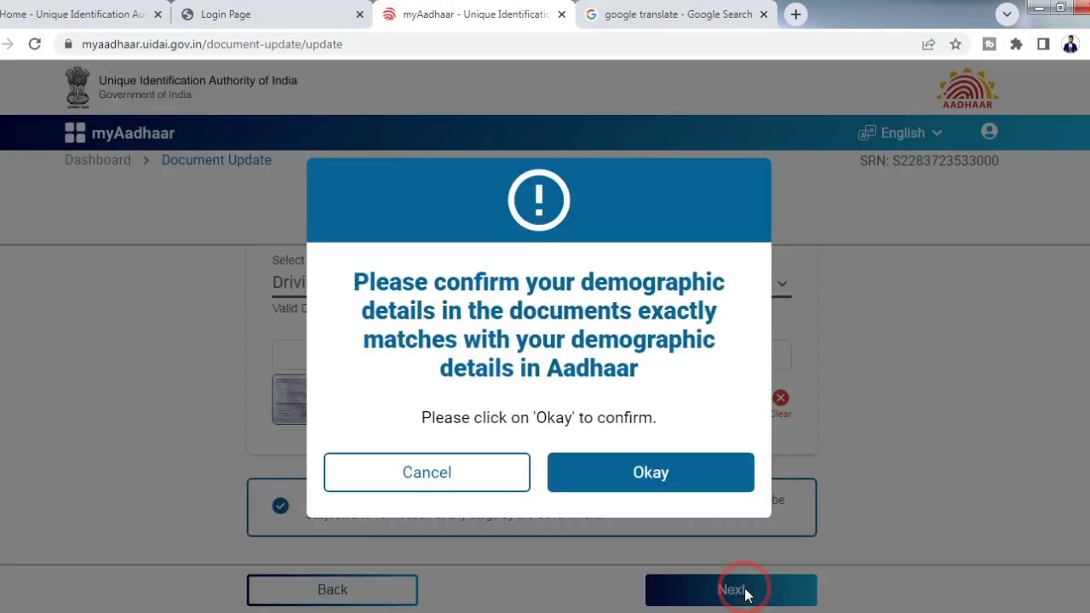
left_click(649, 476)
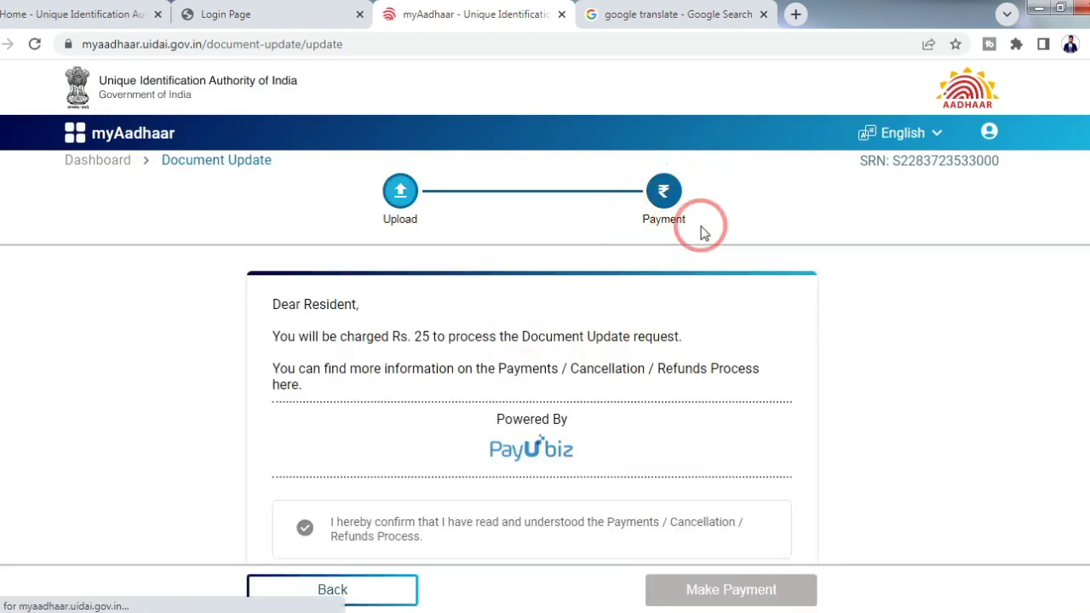
Agree to the Payments / Cancellation / Refunds Process, proceed to payment and view the available payment options
scroll(679, 213, "down", 1)
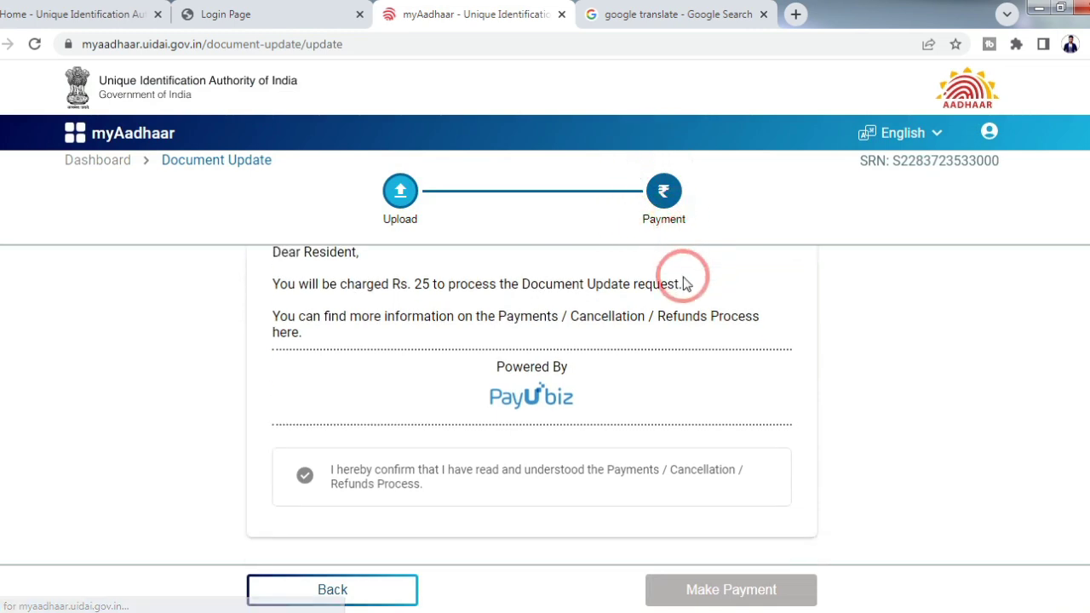
left_click(305, 478)
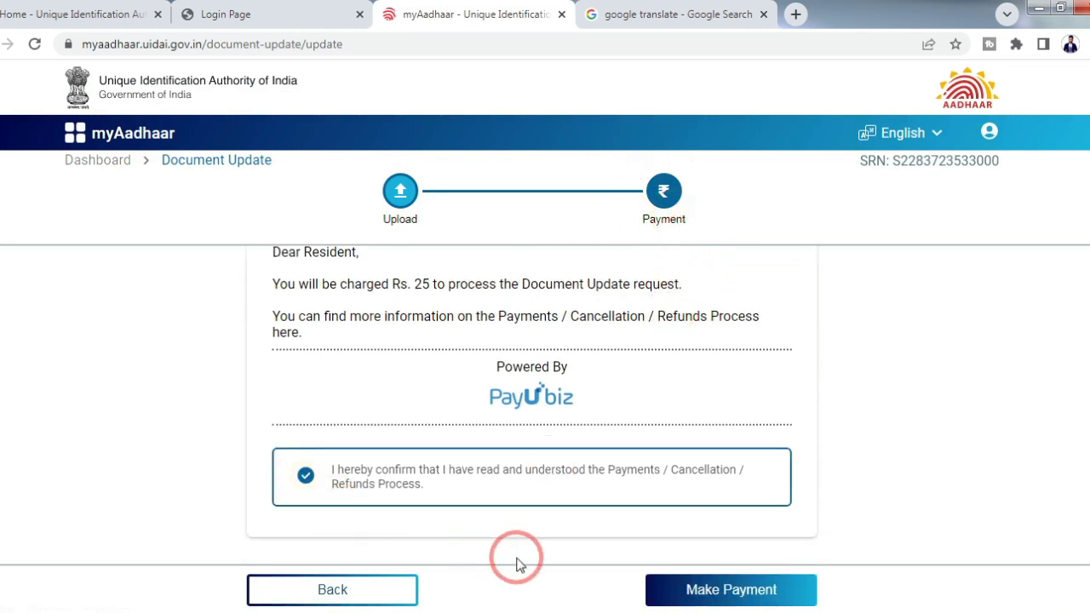
left_click(769, 596)
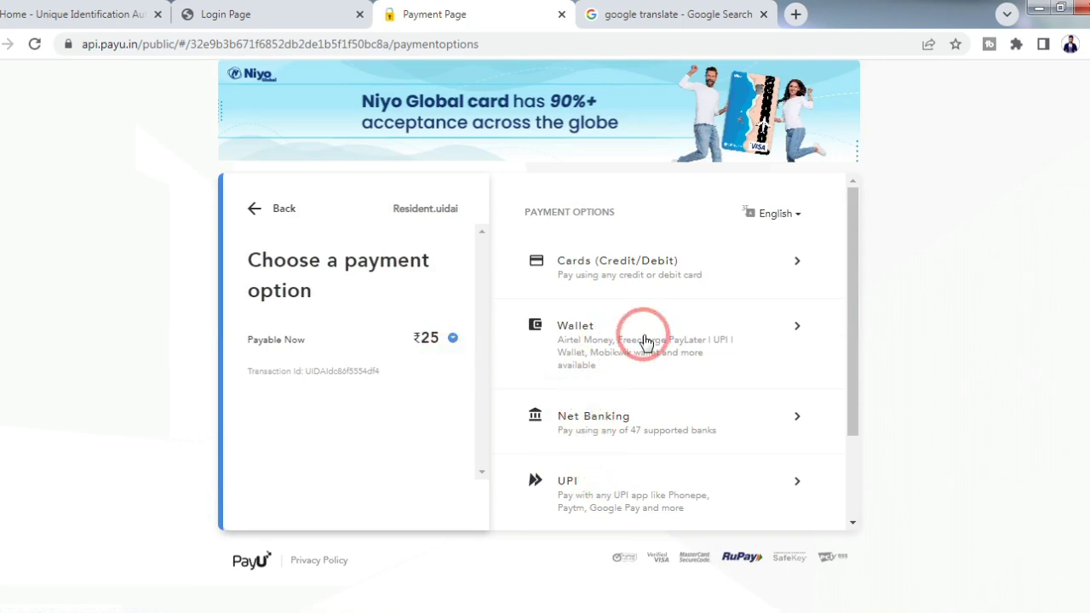
scroll(565, 419, "down", 1)
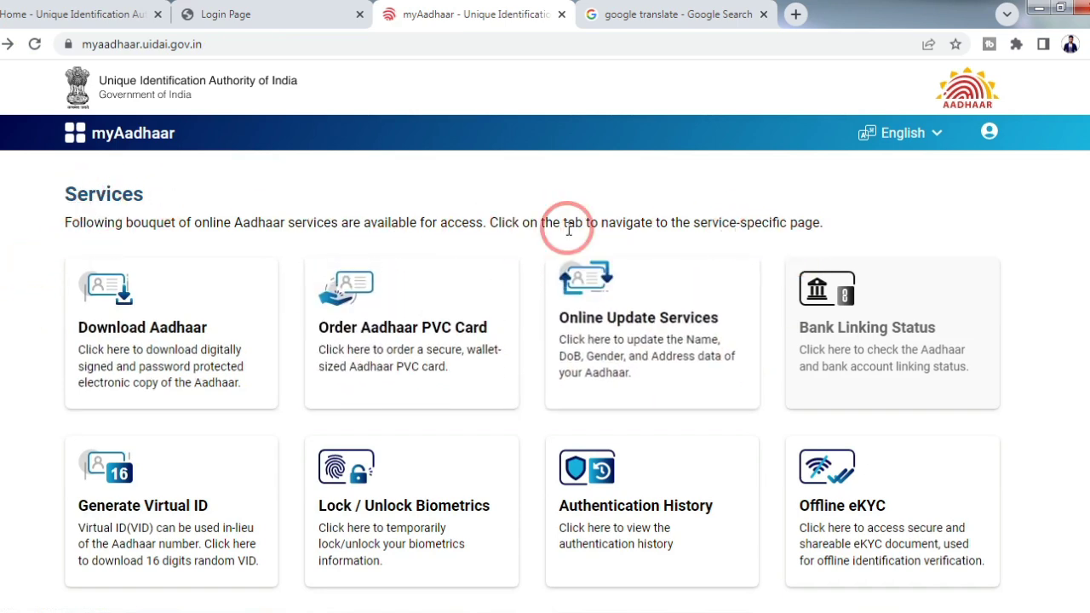
View the Document Update entry in the Requests section of the dashboard
scroll(635, 372, "down", 4)
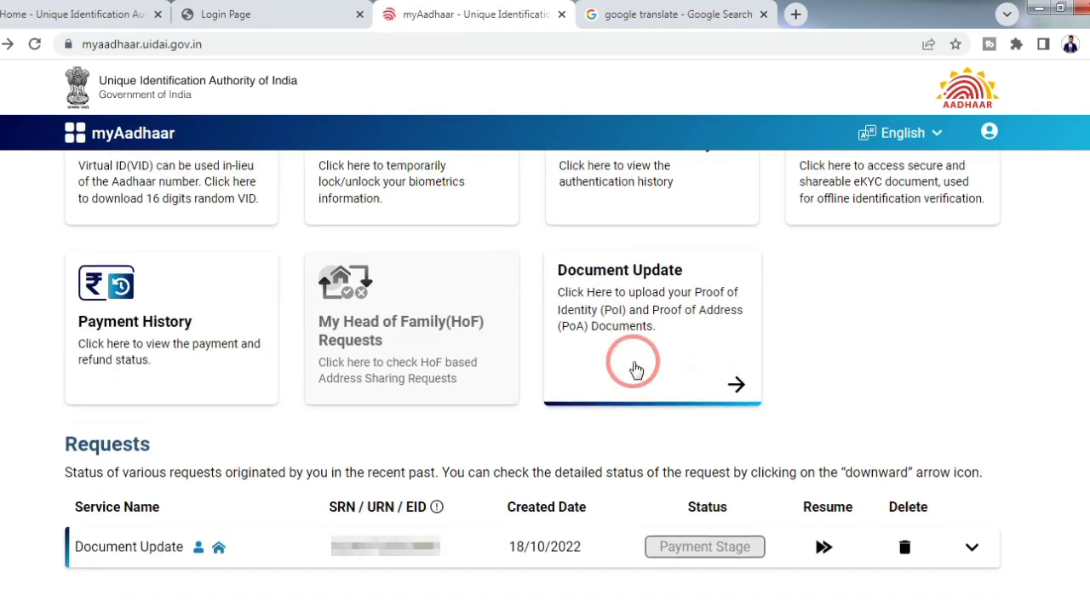